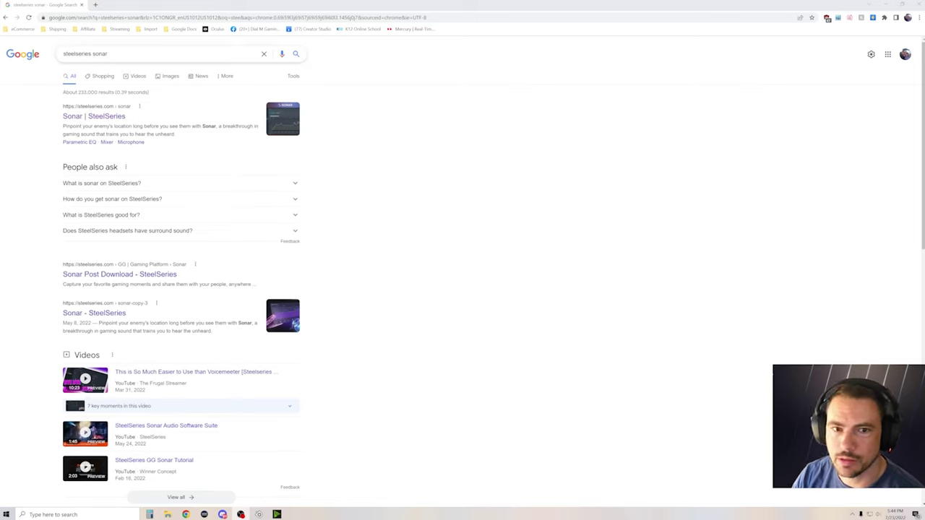
Open the SteelSeries Sonar page from the search results and review the playback devices in the Windows sound settings
left_click(94, 120)
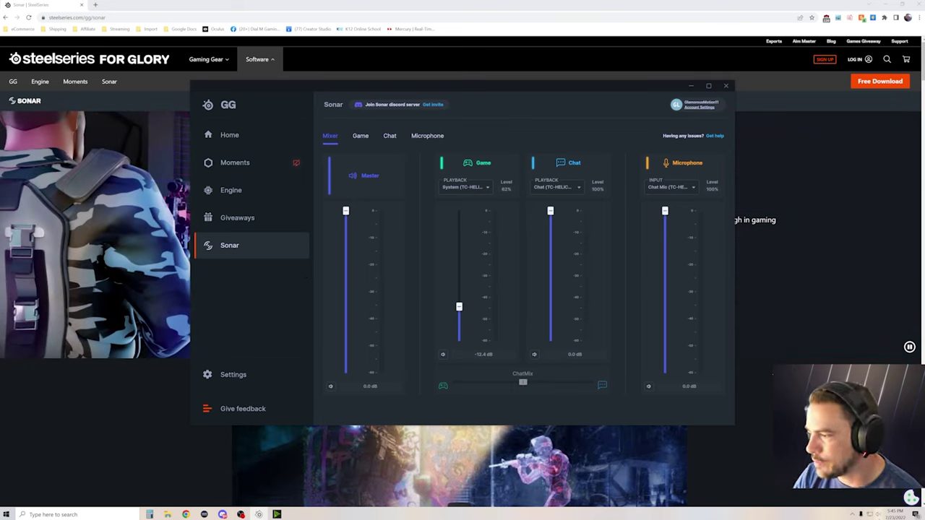
left_click(848, 498)
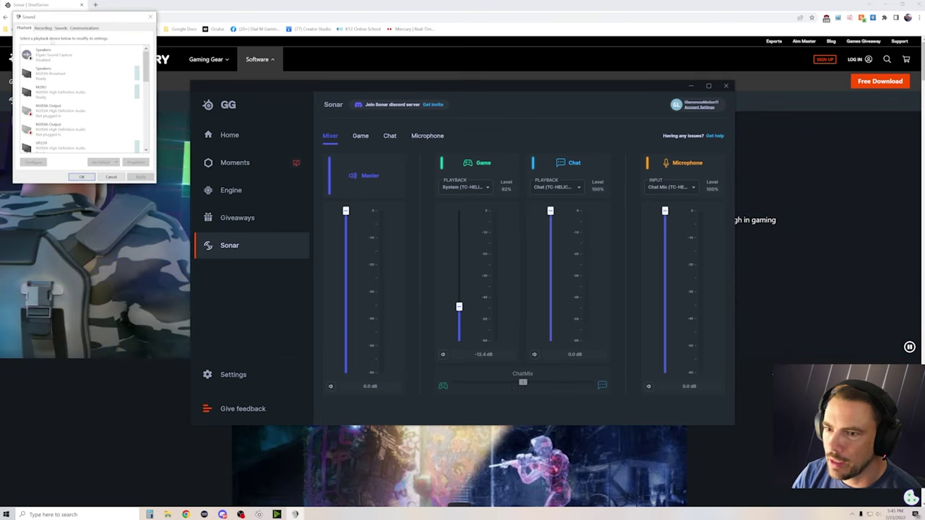
scroll(145, 74, "down", 5)
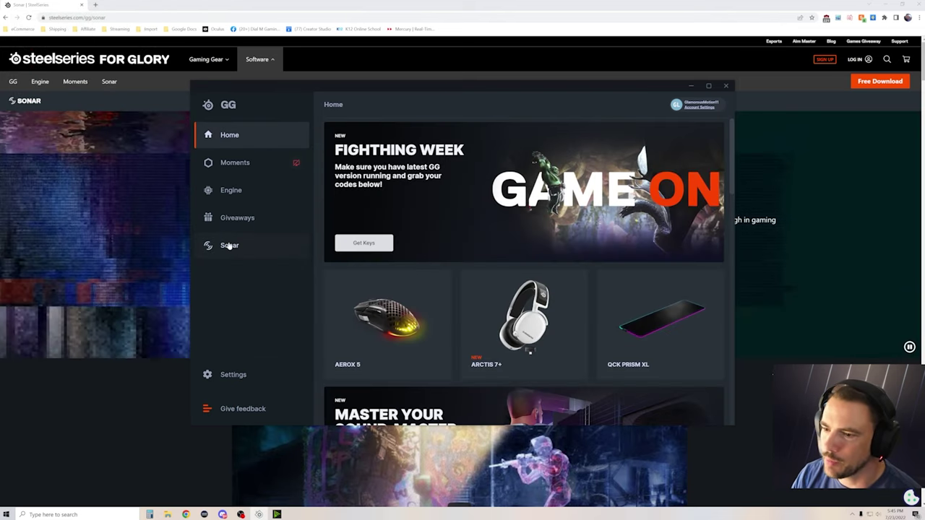
Open Sonar's mixer in GG and set the Game playback device to M28U (NVIDIA High Definition Audio)
left_click(228, 246)
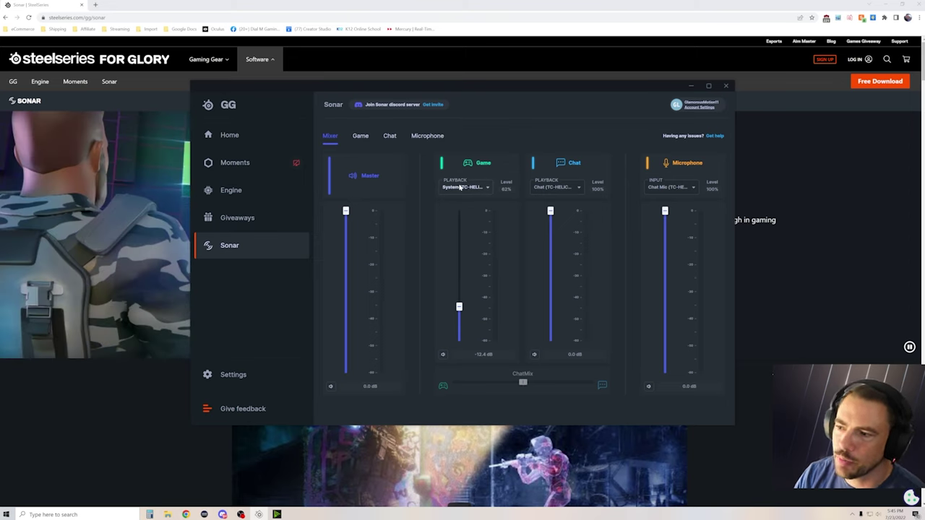
left_click(460, 187)
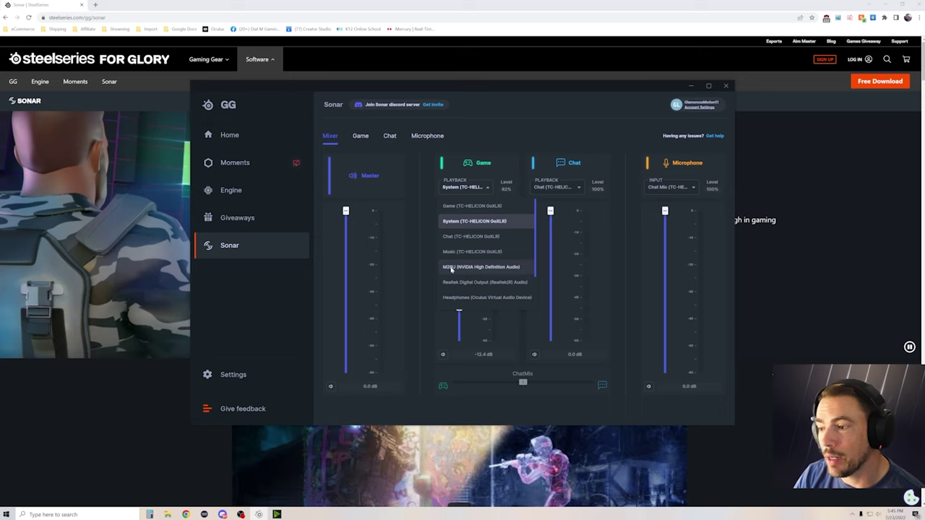
left_click(462, 268)
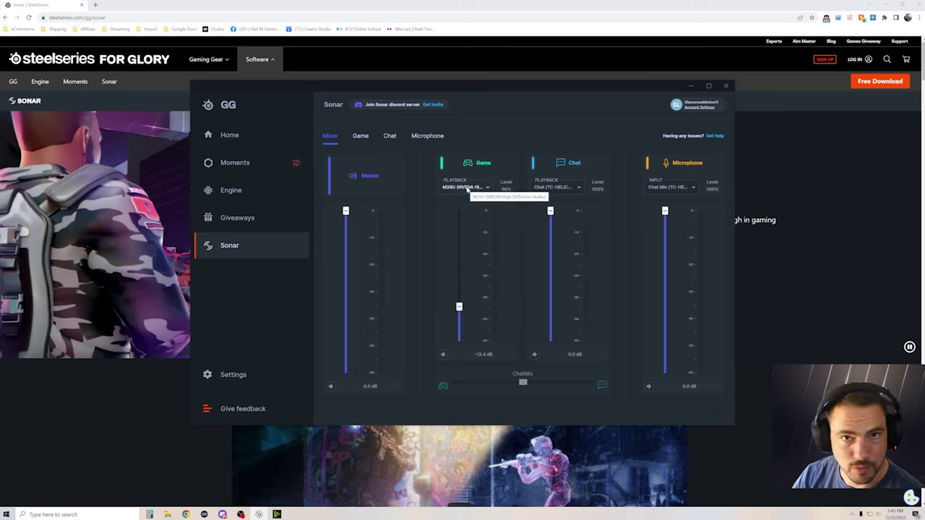
Set the Game playback device back to System (TC-HELICON GoXLR) and check the available Chat playback devices
left_click(468, 187)
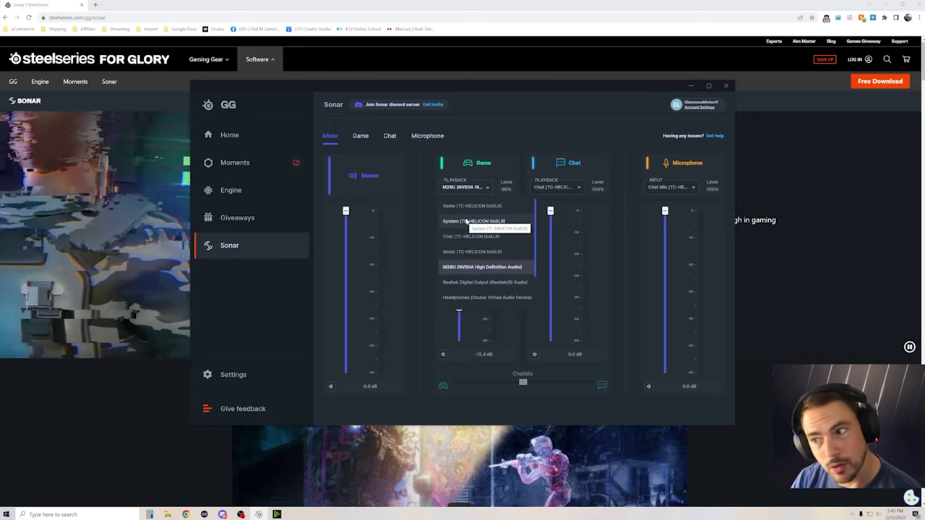
left_click(466, 222)
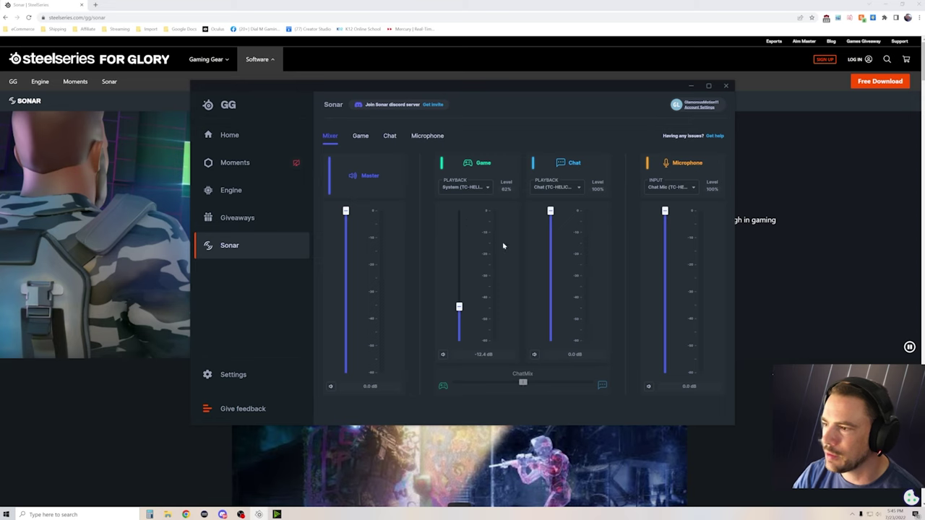
left_click(565, 188)
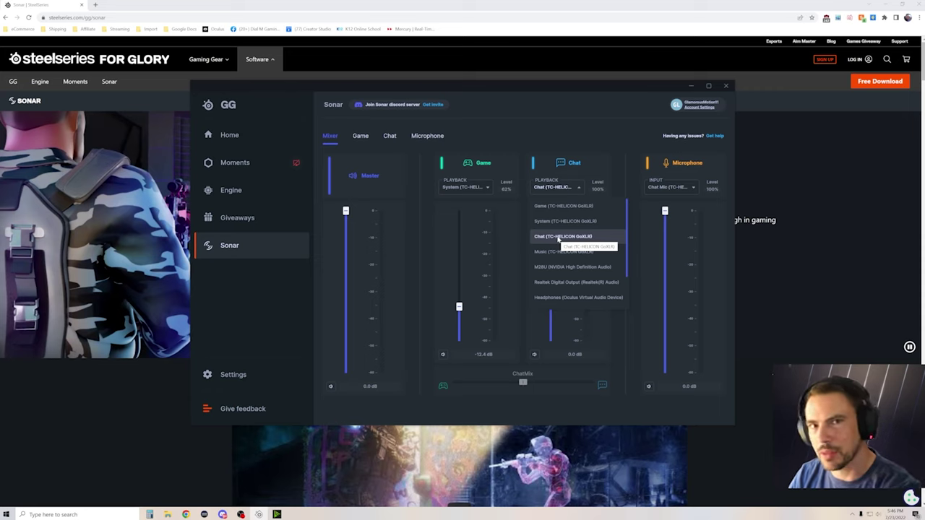
left_click(590, 137)
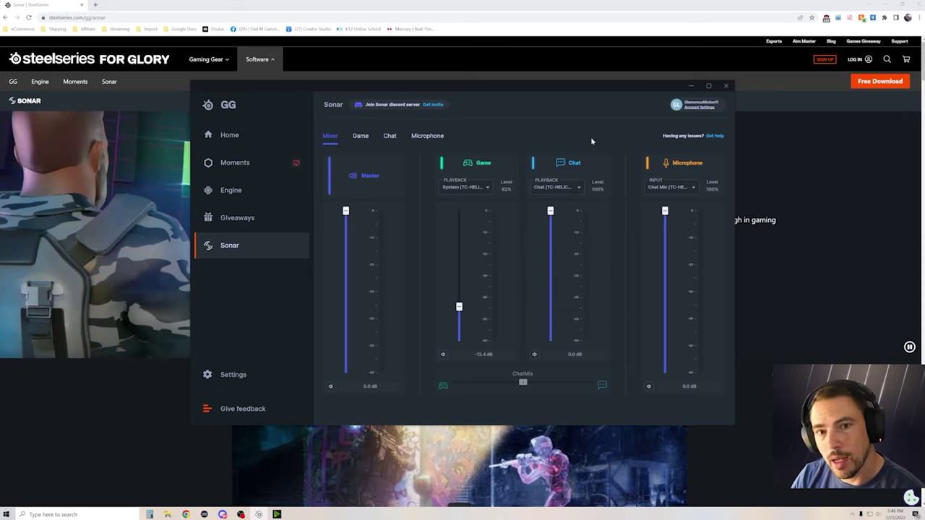
Open Sonar's Game audio settings and load the Default configuration
left_click(361, 136)
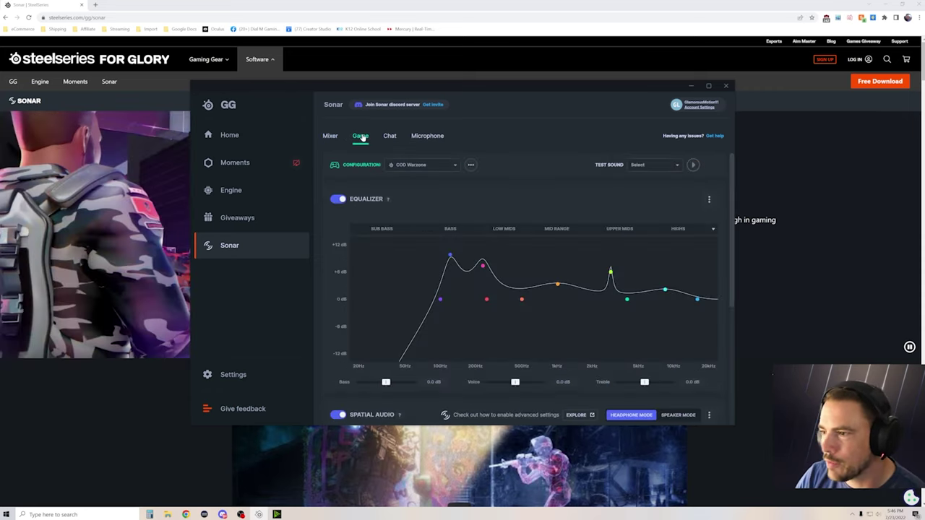
left_click(427, 165)
left_click(419, 188)
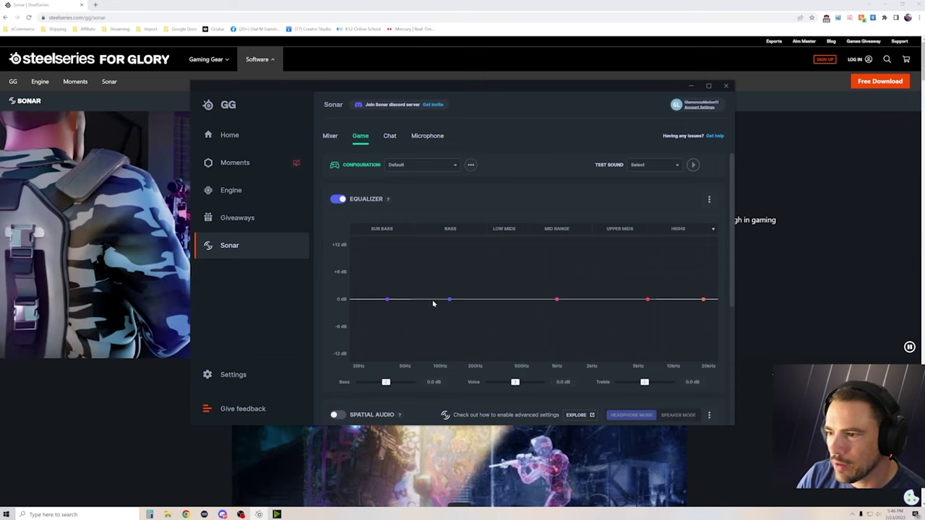
Browse the built-in Game configurations, including the game-specific and music presets
left_click(427, 166)
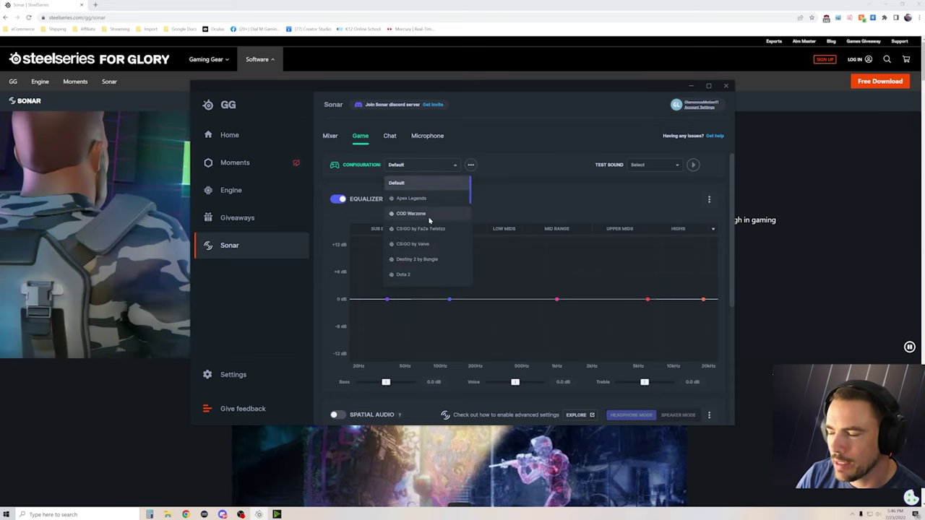
scroll(430, 217, "down", 3)
scroll(430, 217, "down", 2)
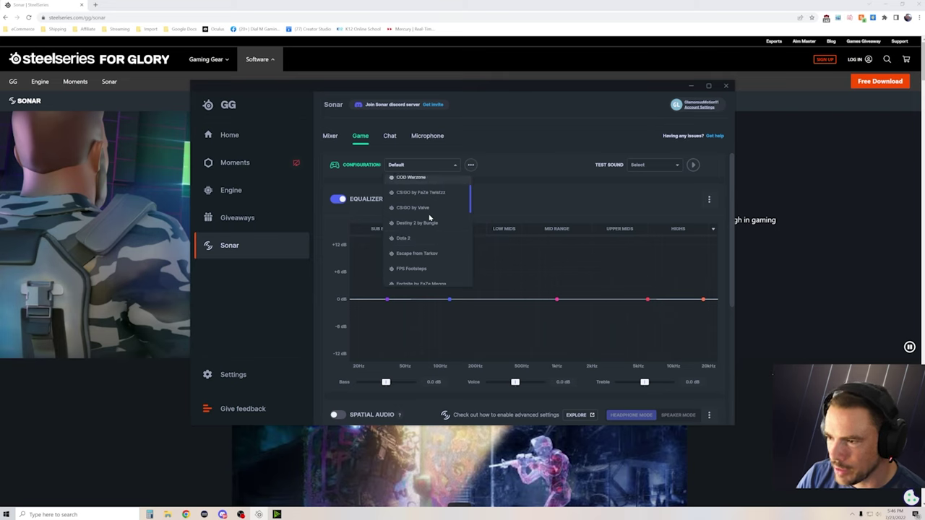
scroll(430, 217, "down", 2)
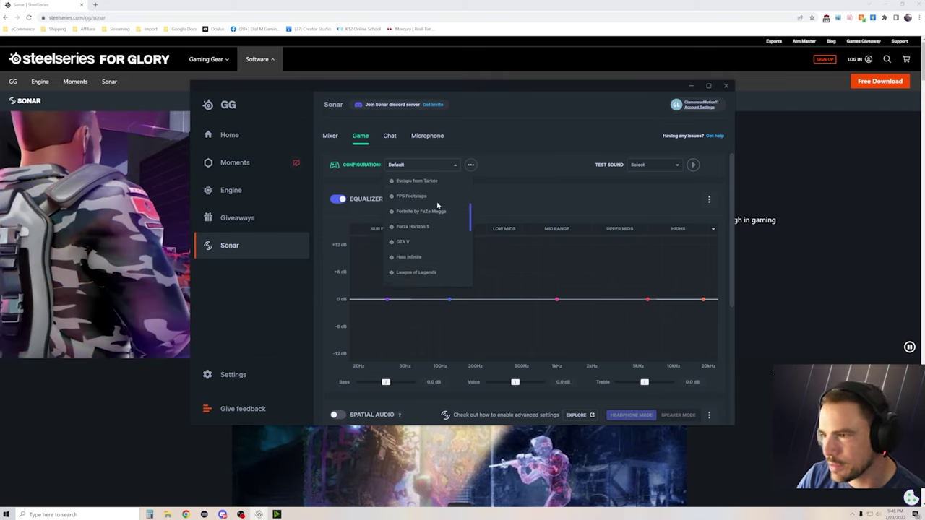
scroll(435, 207, "down", 3)
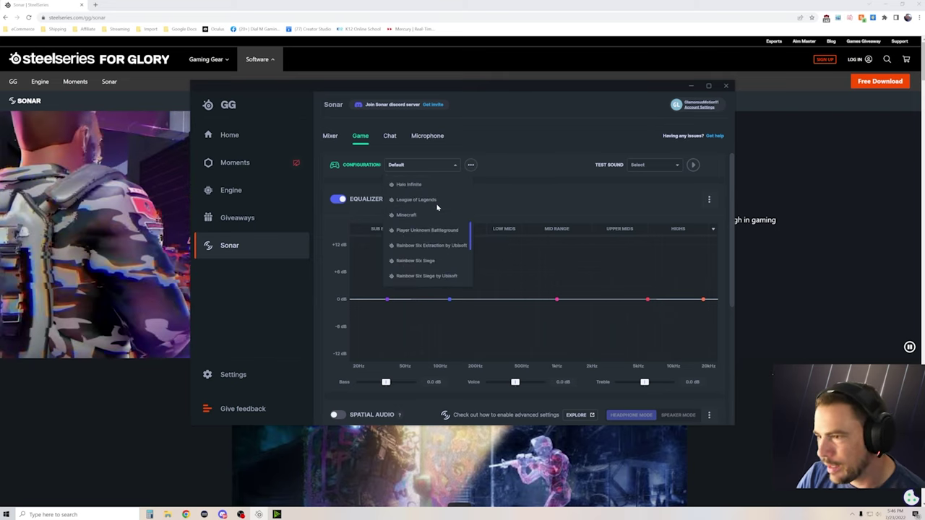
scroll(434, 208, "down", 3)
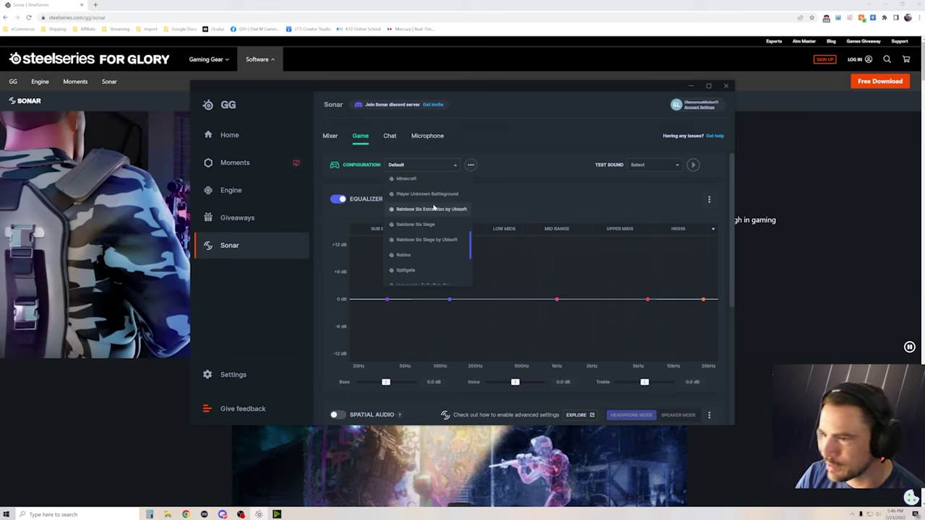
scroll(434, 208, "down", 3)
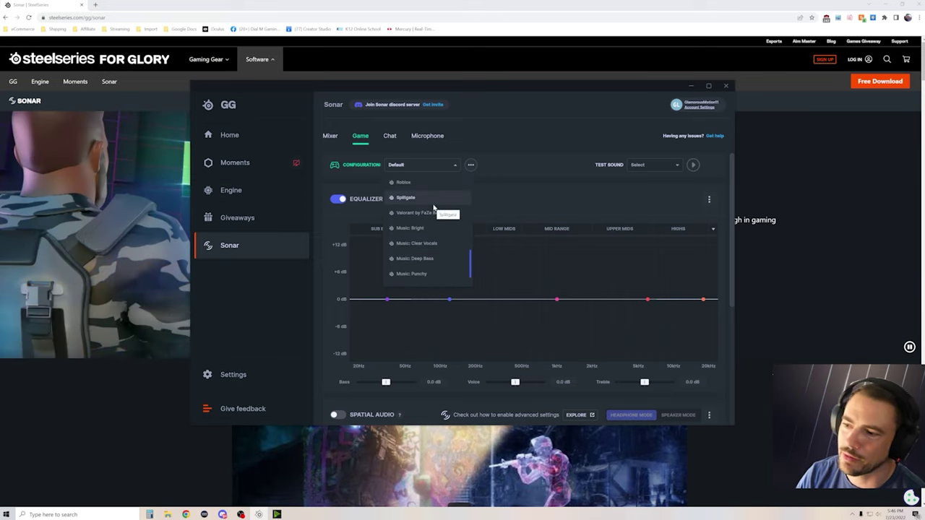
scroll(437, 241, "up", 10)
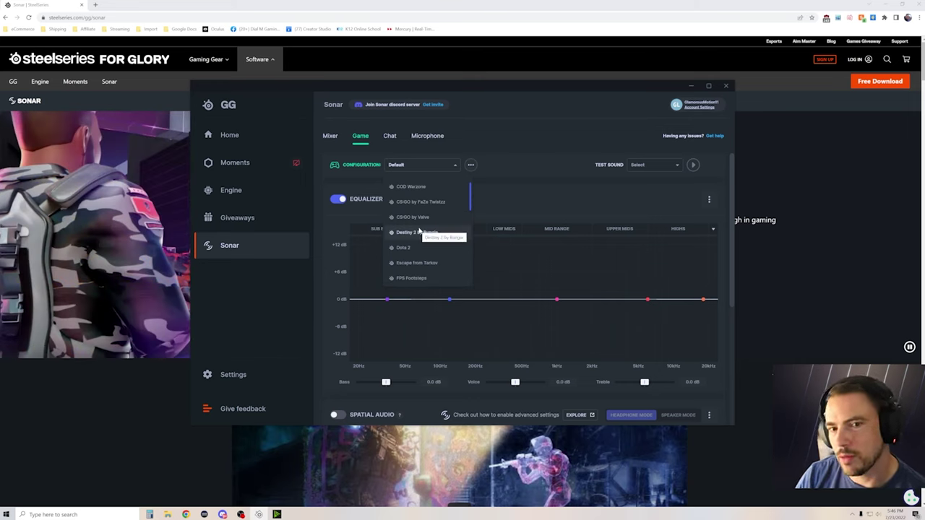
scroll(419, 229, "up", 2)
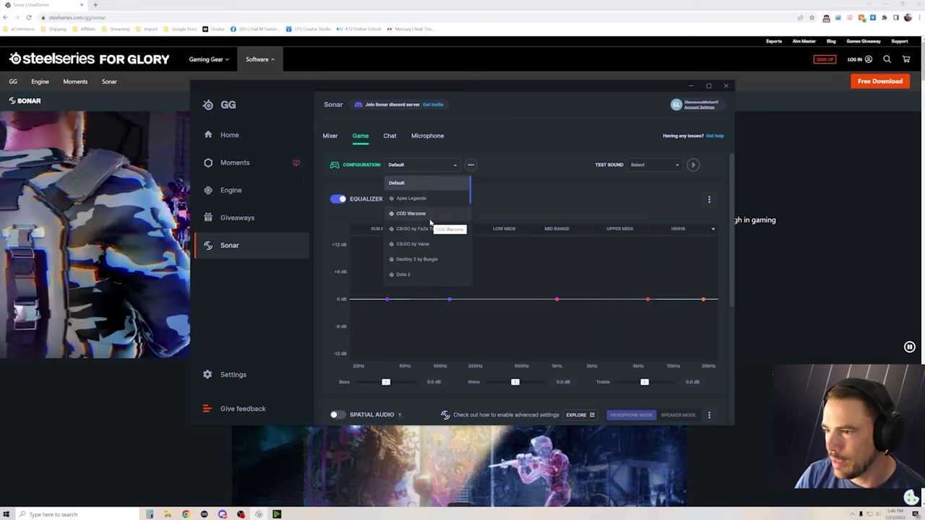
scroll(430, 222, "down", 5)
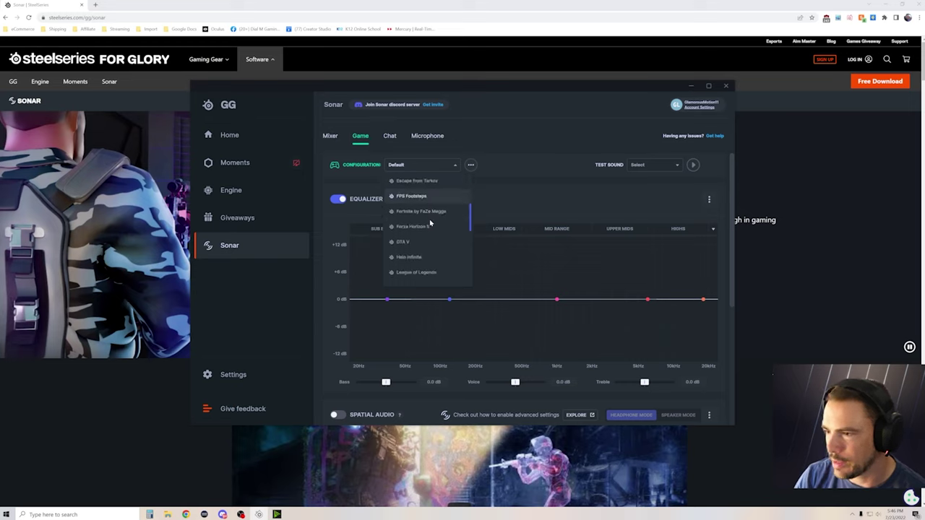
Load the Fortnite by FaZe Megga preset as the Game configuration
left_click(414, 166)
left_click(413, 165)
scroll(433, 217, "down", 5)
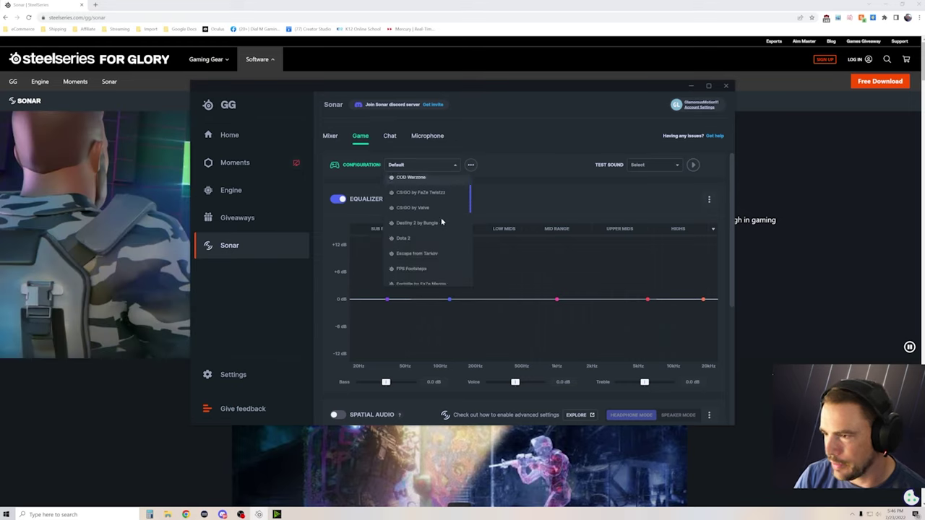
left_click(429, 213)
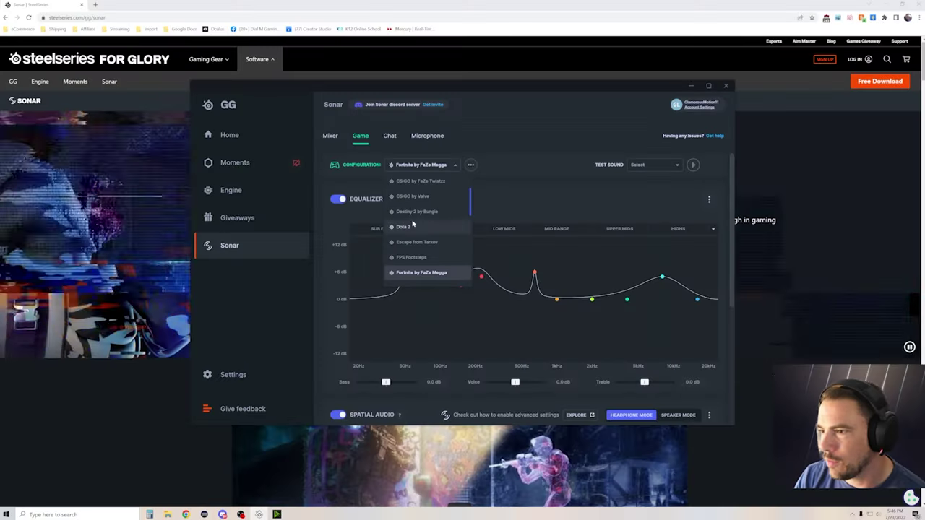
Load the COD Warzone Game configuration and examine its bass and mid-range equalizer points
scroll(413, 224, "up", 3)
left_click(412, 218)
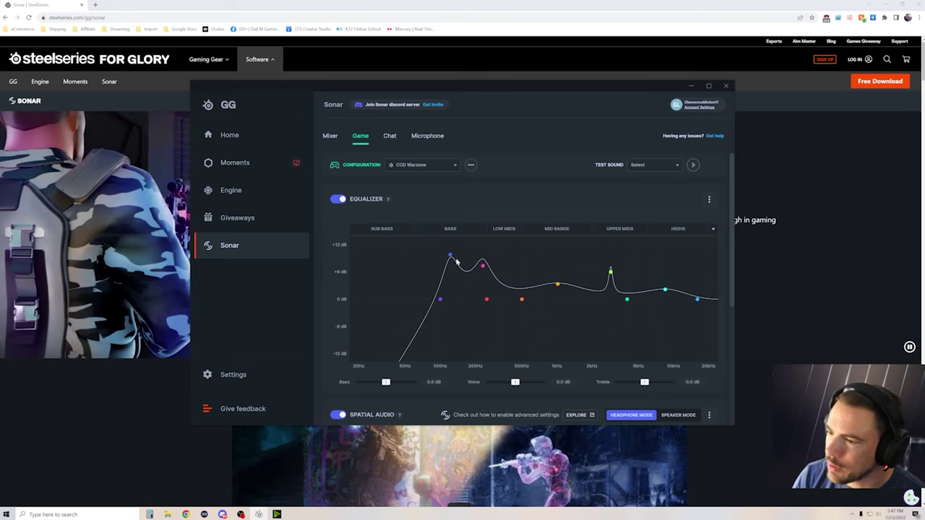
mouse_move(484, 266)
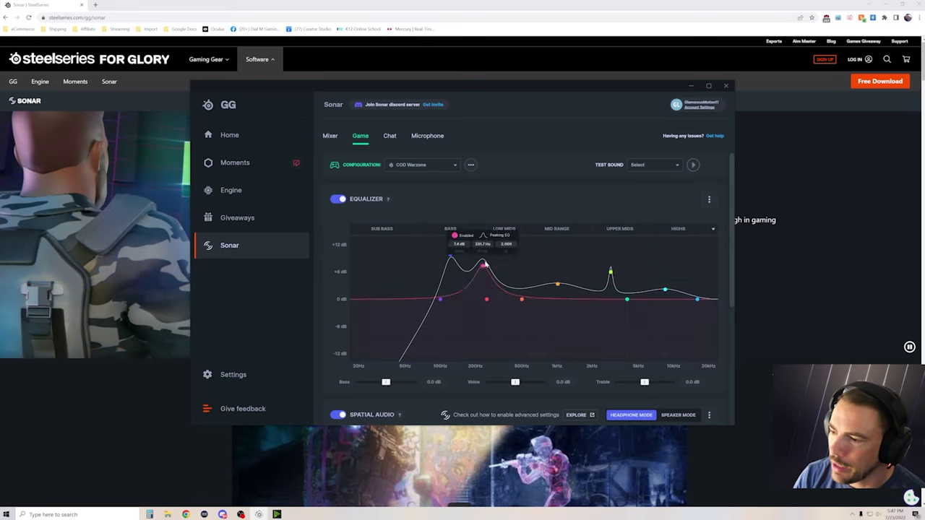
mouse_move(556, 284)
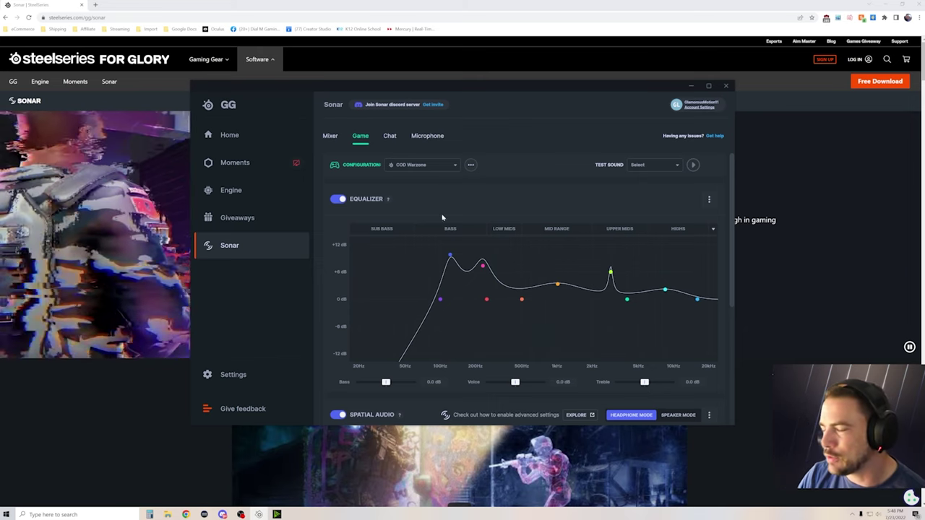
Load the Apex Legends Game configuration and compare it with the Forza Horizon 5 preset
left_click(416, 166)
left_click(434, 199)
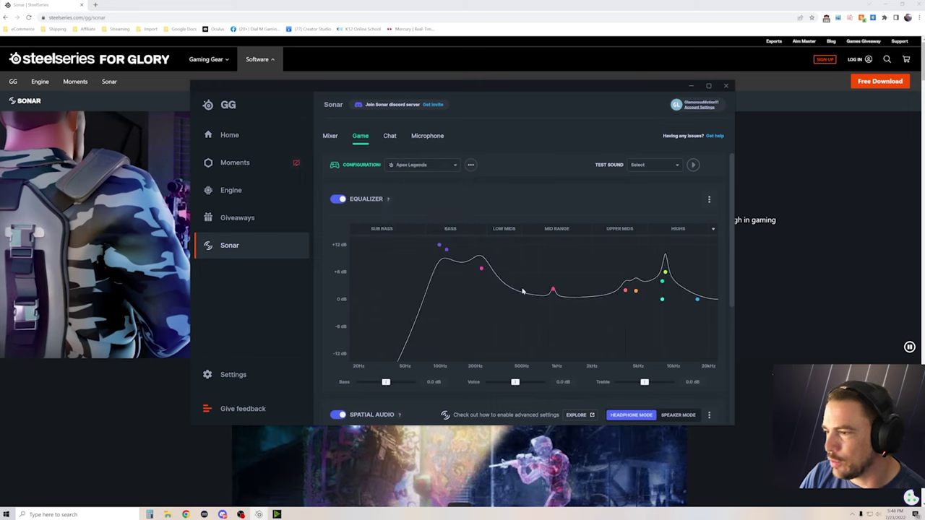
left_click(434, 165)
scroll(433, 232, "down", 2)
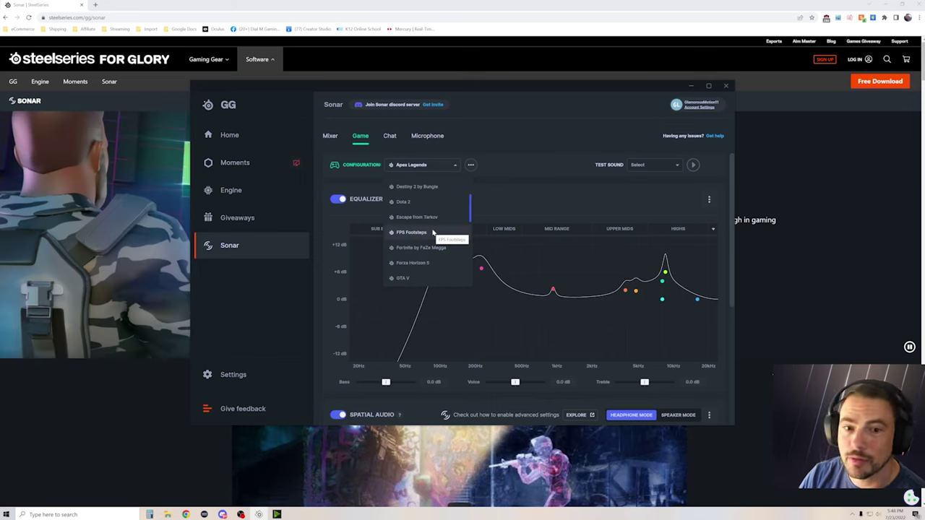
scroll(433, 232, "down", 1)
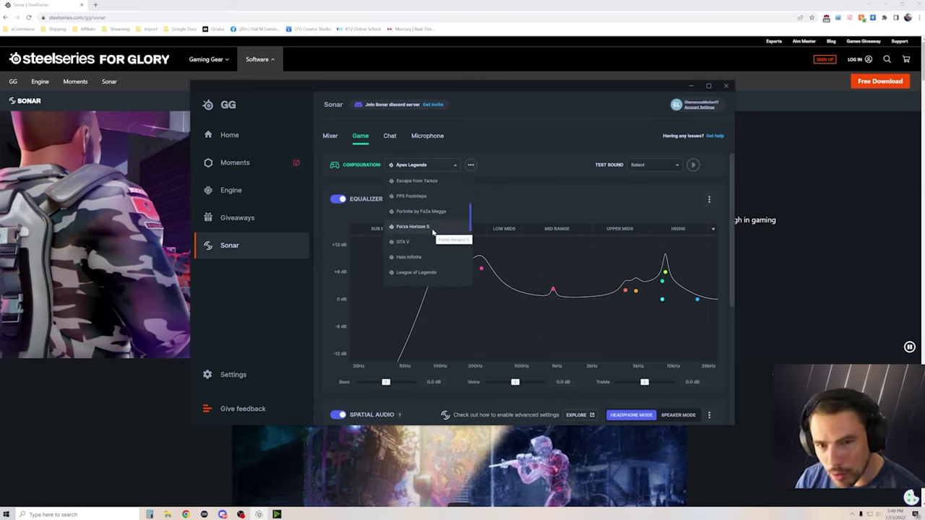
left_click(433, 227)
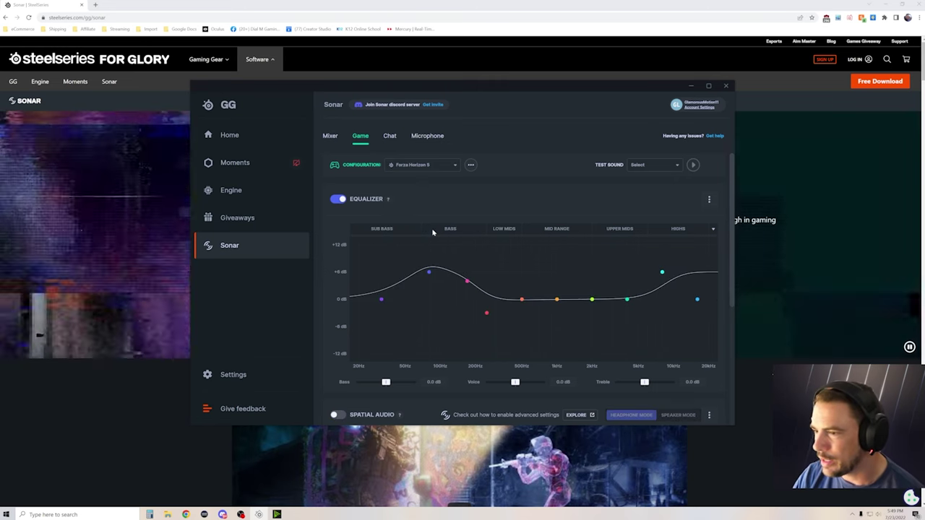
Switch the Game configuration from Forza Horizon 5 back to Apex Legends
left_click(421, 166)
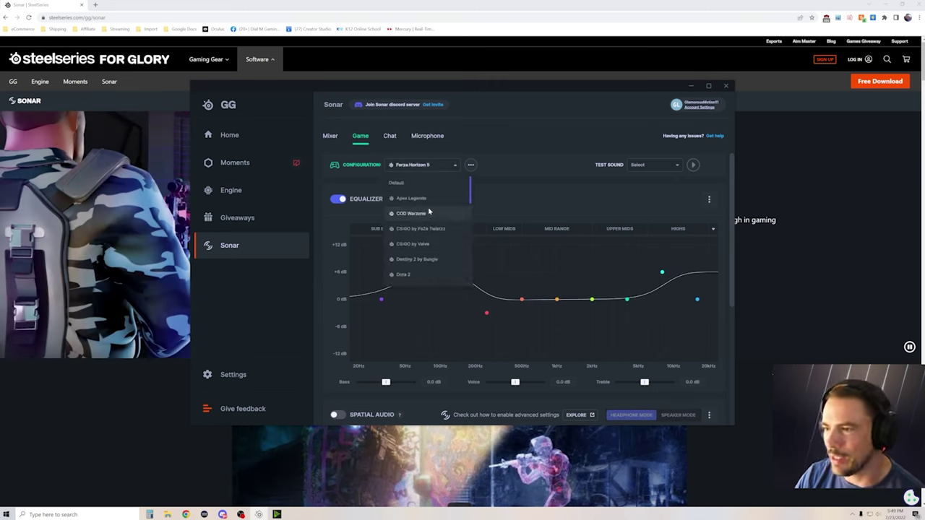
left_click(431, 199)
left_click(422, 167)
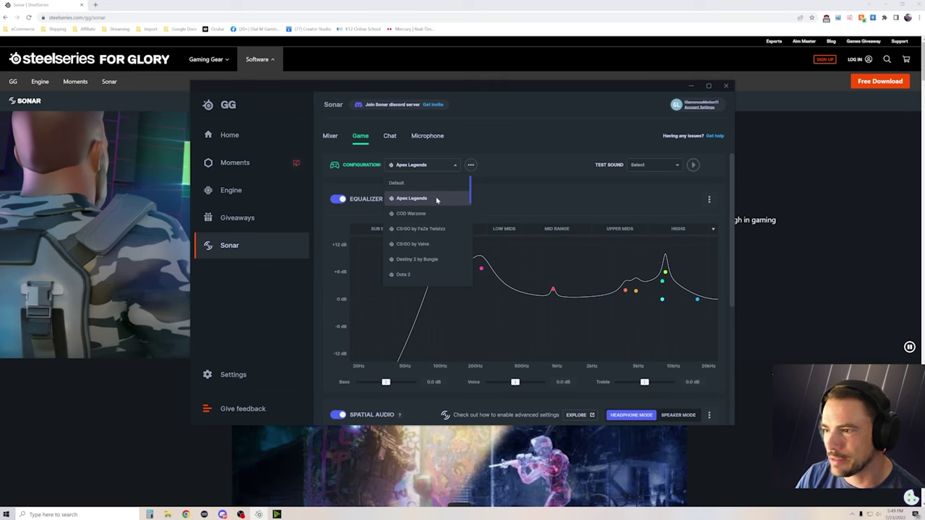
Review the equalizer and ClearCast AI noise cancellation settings for Chat and Microphone
left_click(391, 136)
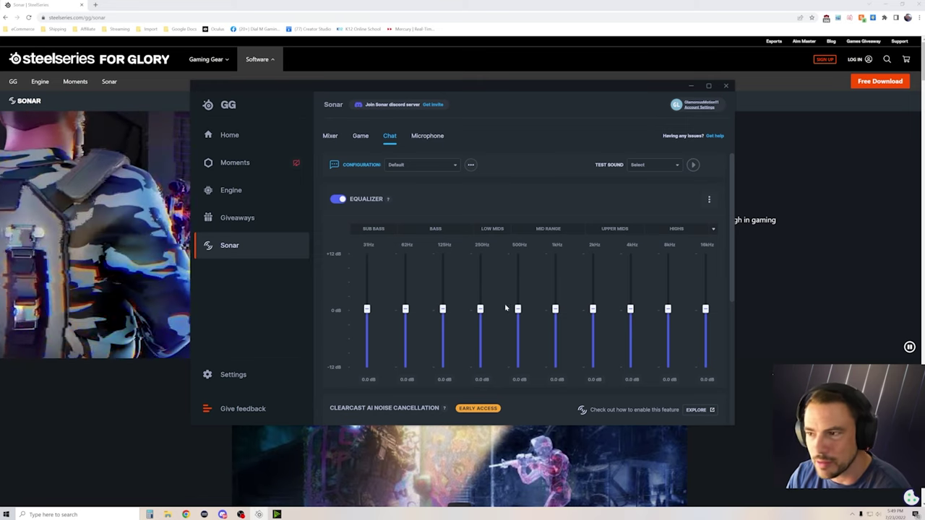
left_click(436, 137)
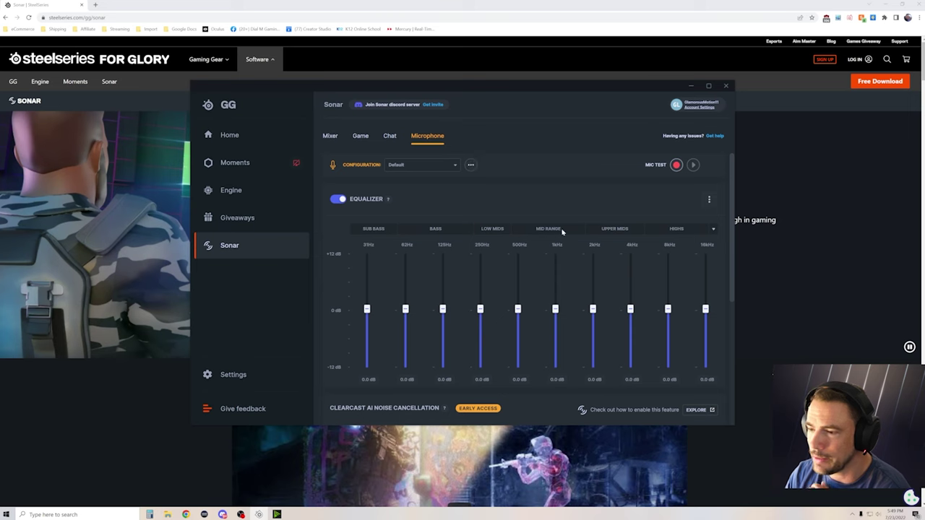
scroll(561, 233, "down", 1)
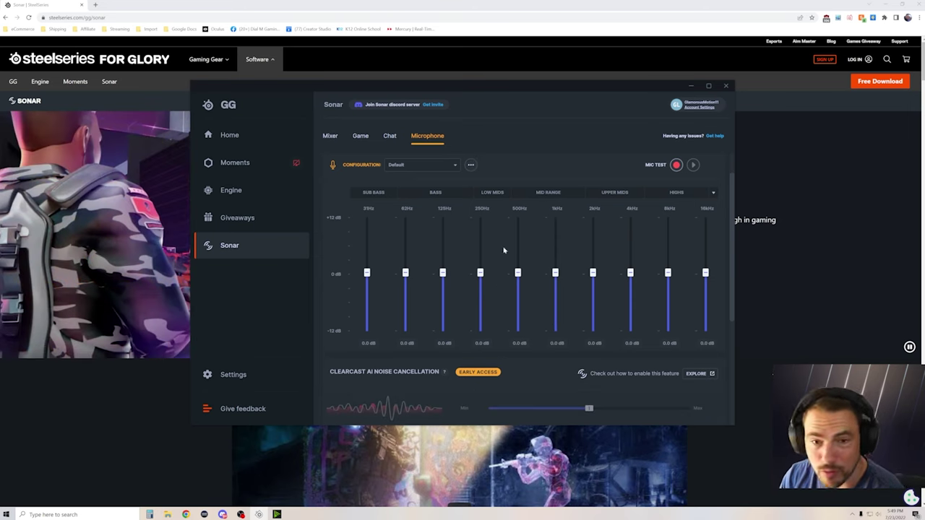
Browse the Microphone configuration presets and examine the ClearCast AI noise cancellation, noise reduction, noise gate and smart voice settings
left_click(428, 164)
scroll(434, 226, "down", 1)
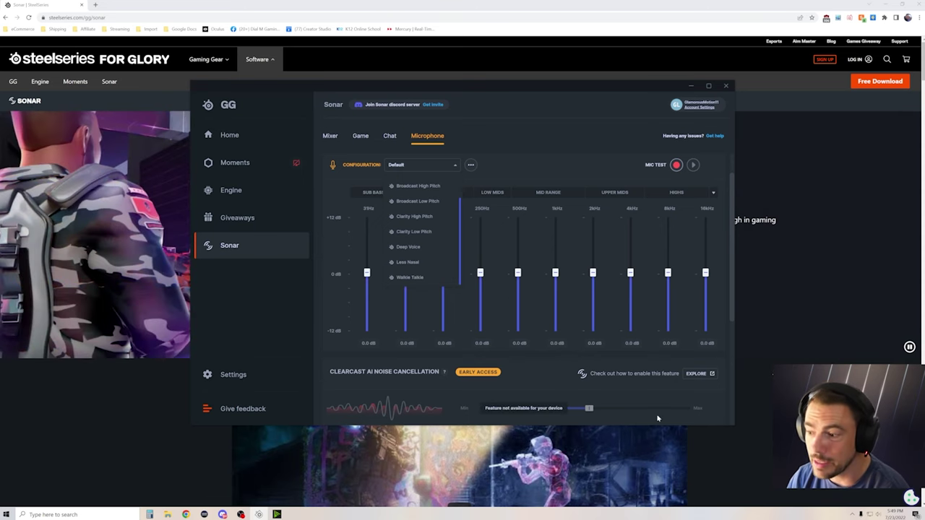
scroll(632, 378, "down", 3)
scroll(633, 377, "down", 1)
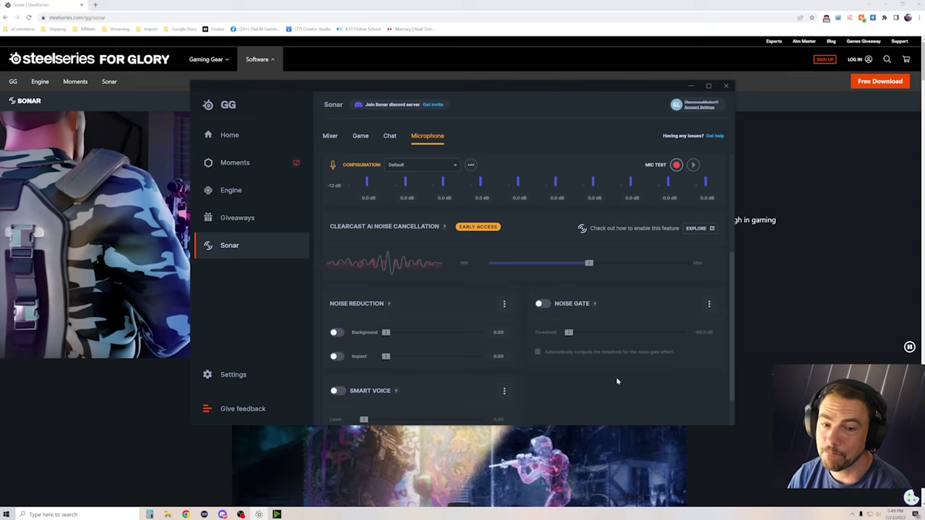
mouse_move(467, 252)
mouse_move(444, 229)
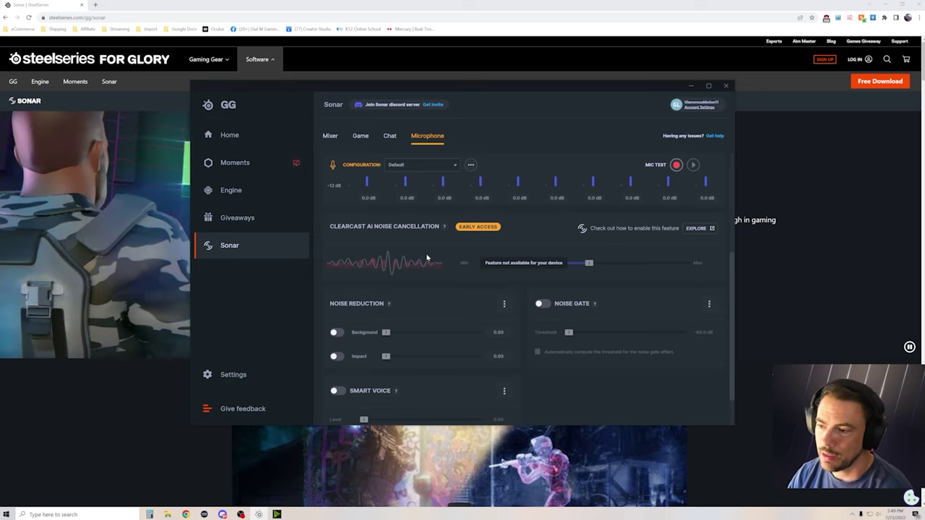
scroll(409, 275, "down", 1)
Switch the microphone's Background noise reduction on and back off
left_click(335, 296)
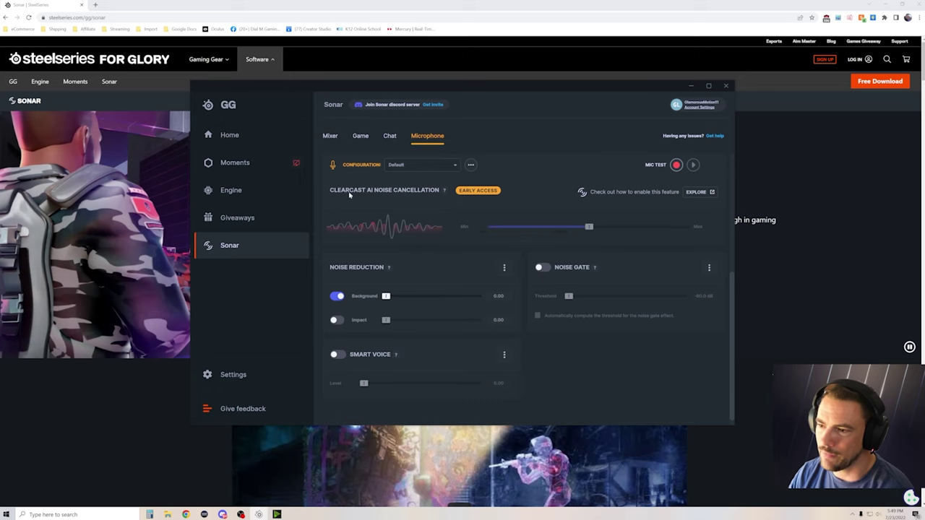
left_click(336, 296)
scroll(580, 383, "up", 4)
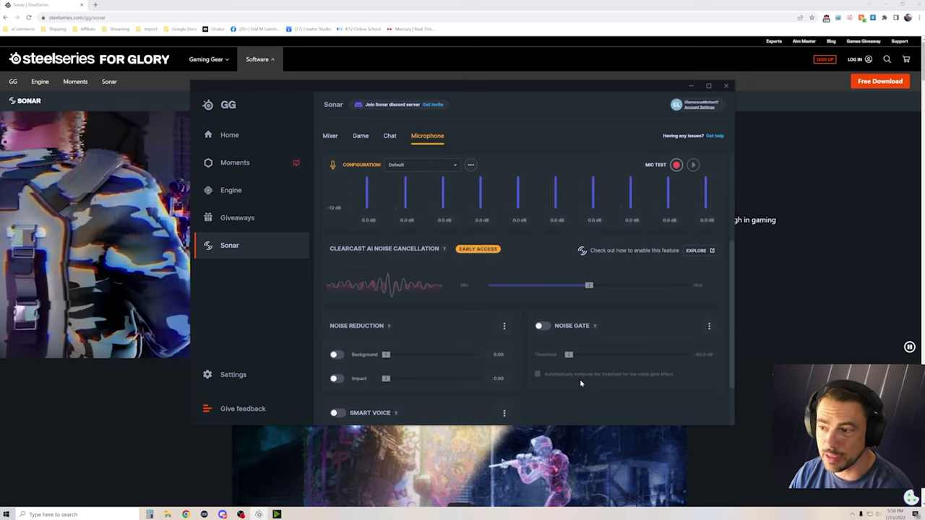
Return to the Sonar Mixer to review the Master, Game, Chat and Microphone channel levels
left_click(330, 136)
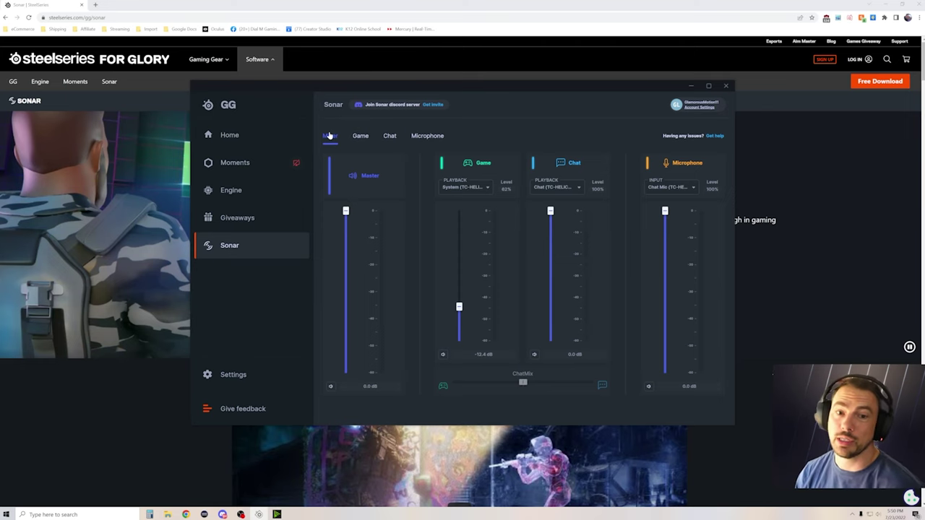
key("alt+Tab")
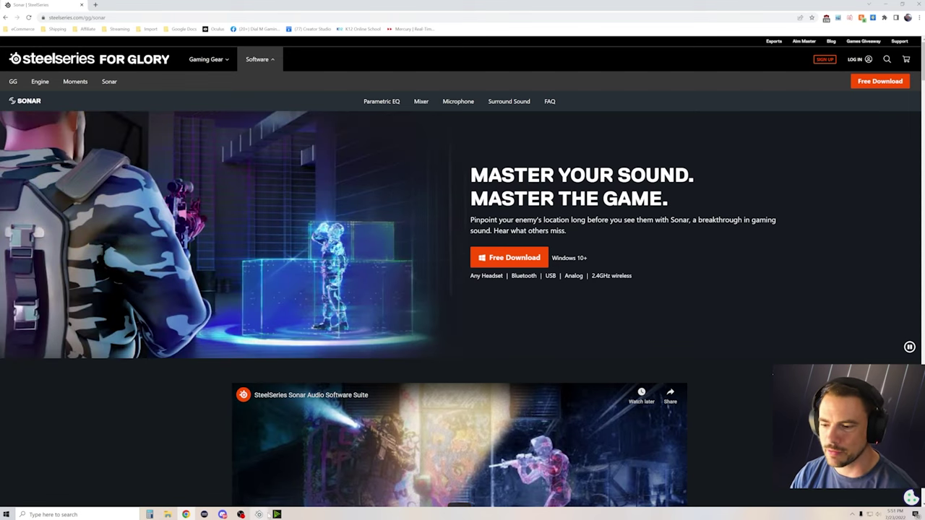
key("alt+Tab")
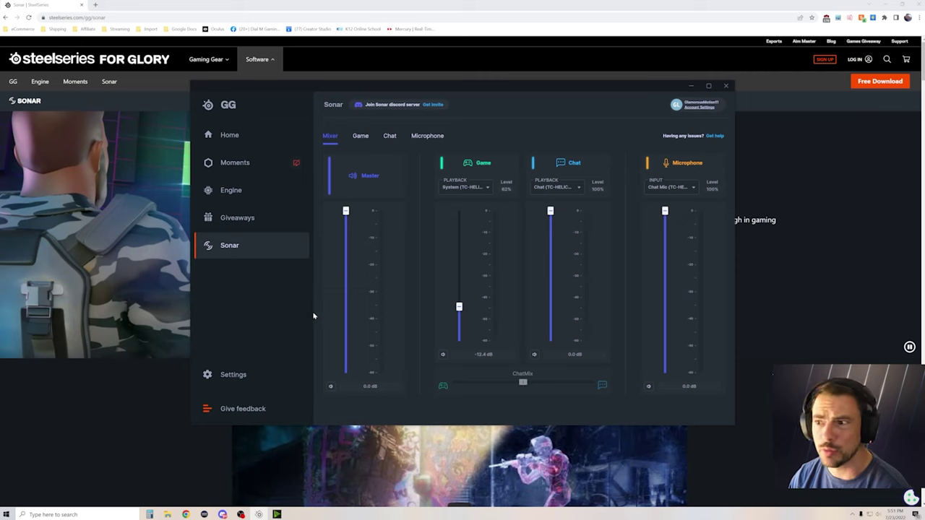